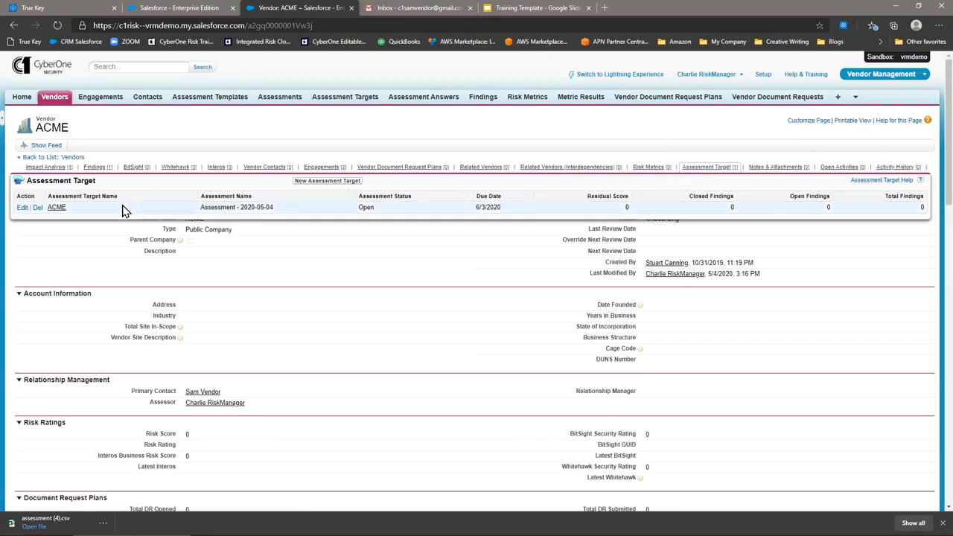
Check ACME's related assessment target on its vendor record, and open the full list of assessment targets.
mouse_move(649, 170)
mouse_move(712, 170)
click(339, 103)
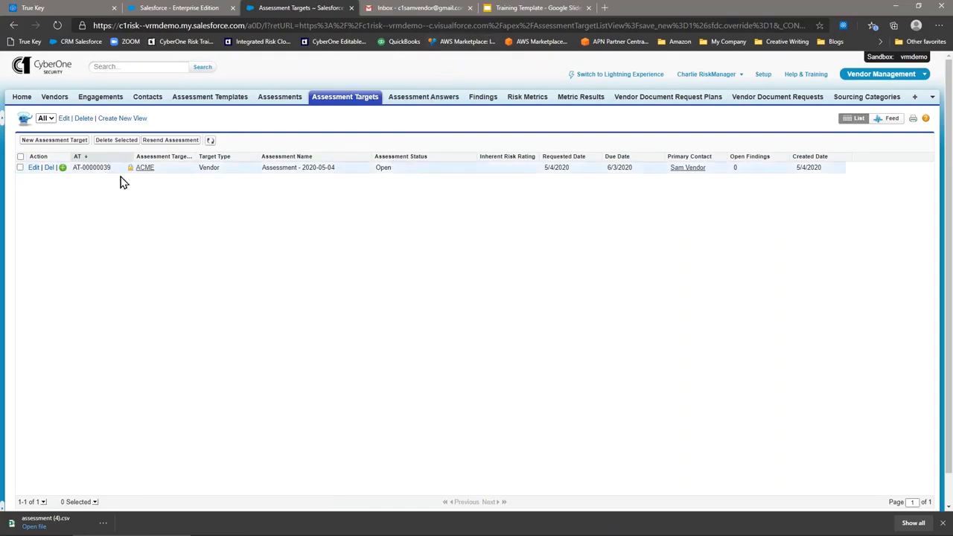
Switch to Gmail, expand the latest "Request to complete Assessment - 2020-05-04" message, and follow its link to the assessment.
click(410, 9)
click(340, 148)
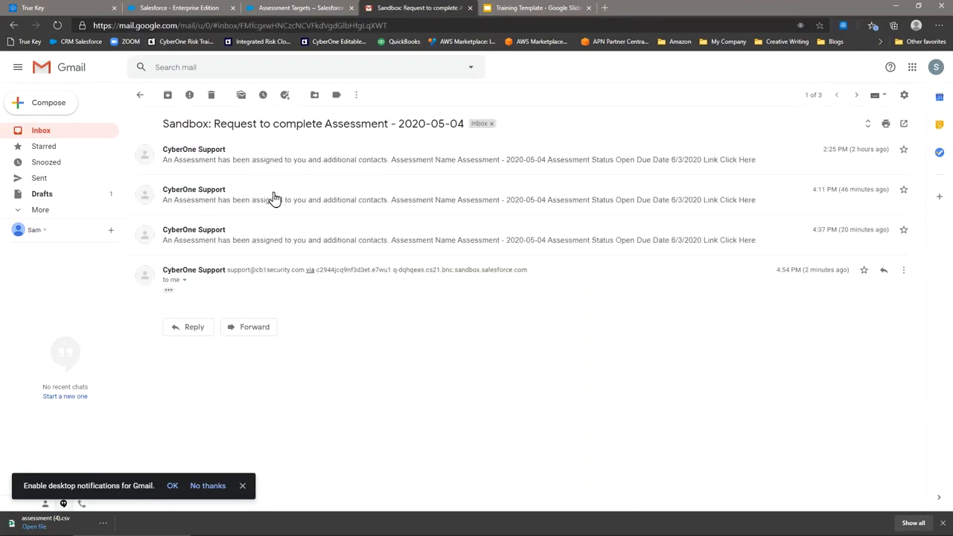
click(169, 290)
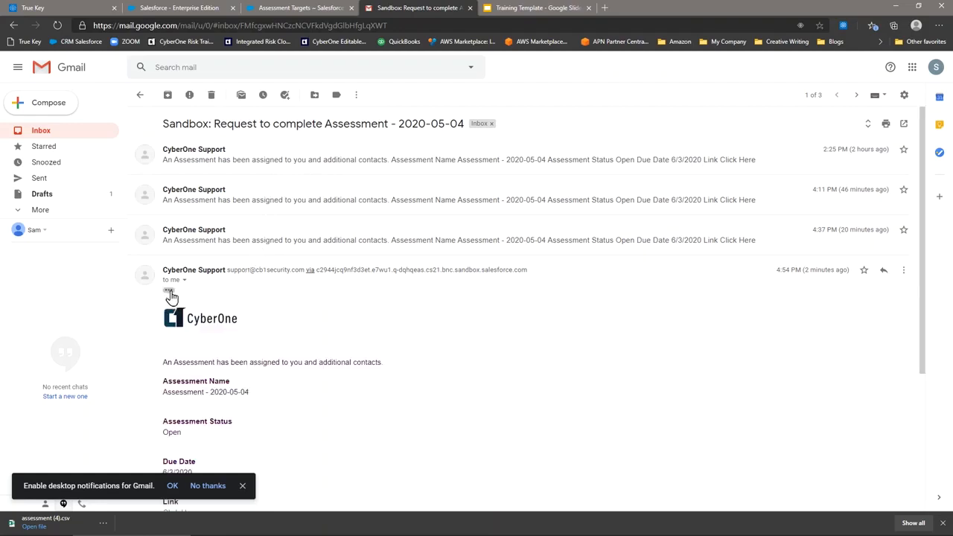
scroll(309, 301, down, 2)
scroll(310, 300, down, 1)
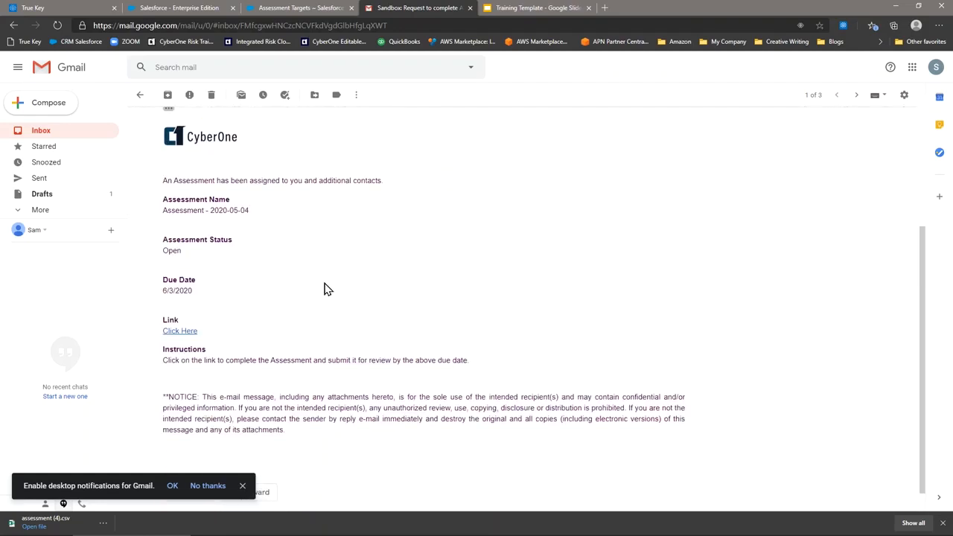
click(182, 331)
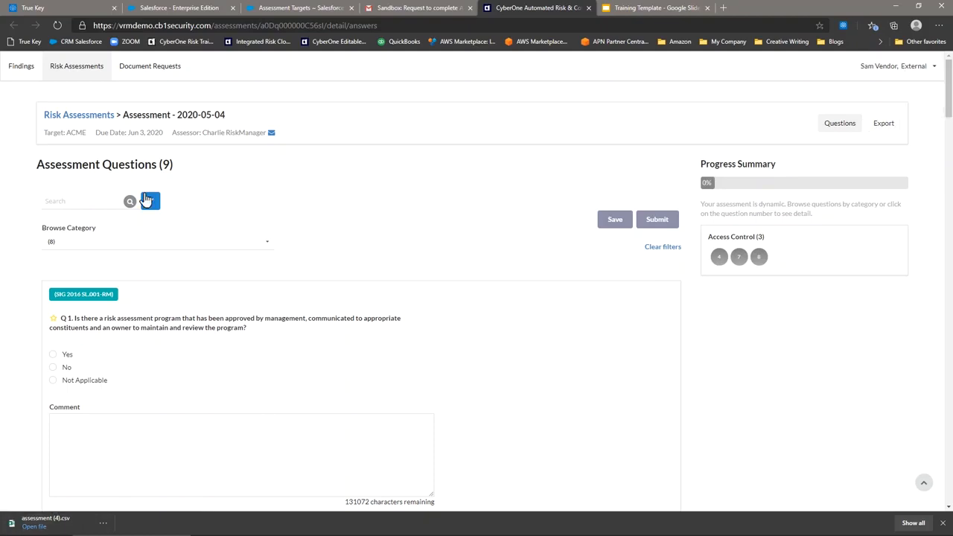
Search the assessment questions for "Security Awareness", and clear the search text to restore the full question list.
click(83, 205)
text(Security Awareness)
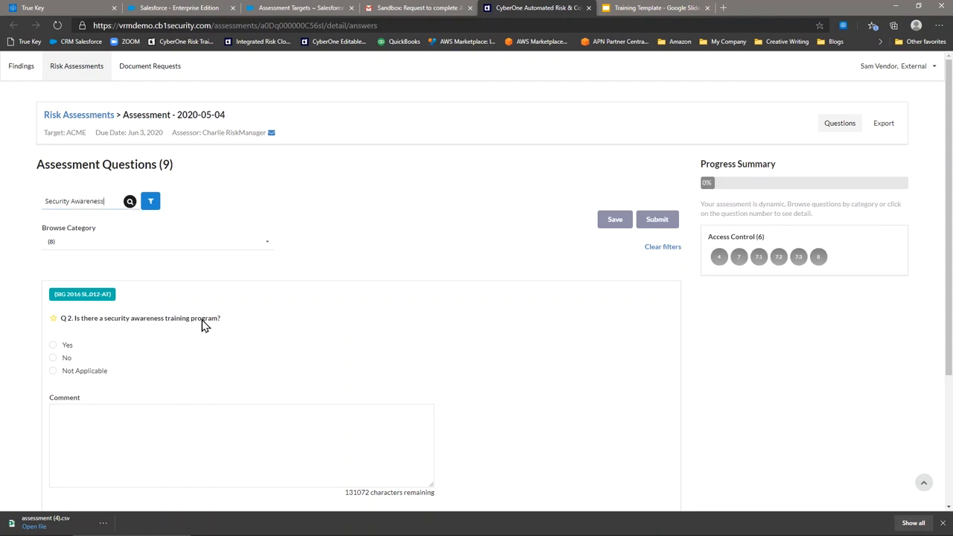
key(BackSpace)
key(BackSpace)
key(BackSpace)
key(BackSpace)
key(BackSpace)
key(BackSpace)
key(BackSpace)
key(BackSpace)
key(BackSpace)
key(BackSpace)
key(BackSpace)
key(BackSpace)
key(BackSpace)
key(BackSpace)
key(BackSpace)
key(BackSpace)
key(BackSpace)
key(BackSpace)
Set the question category filter to All Categories.
click(158, 246)
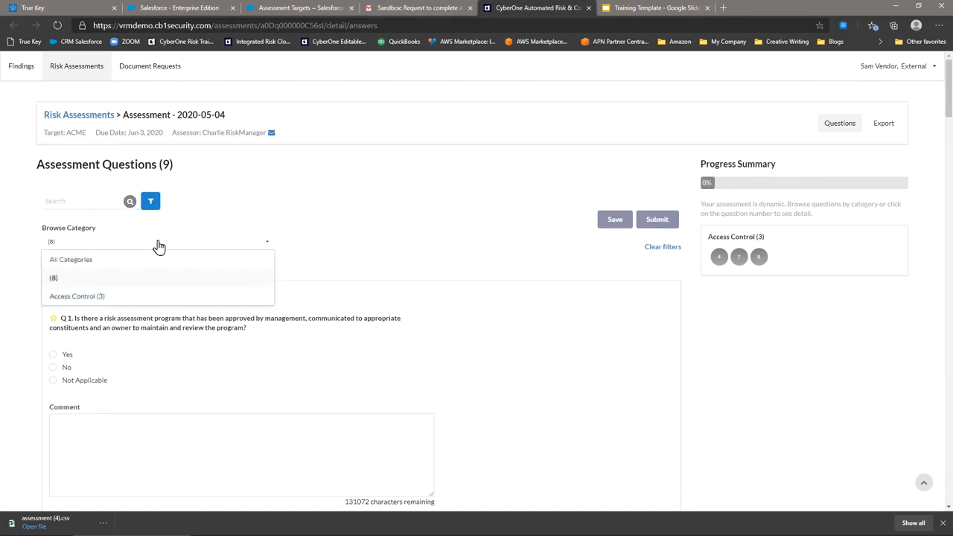
click(154, 247)
click(142, 247)
click(95, 260)
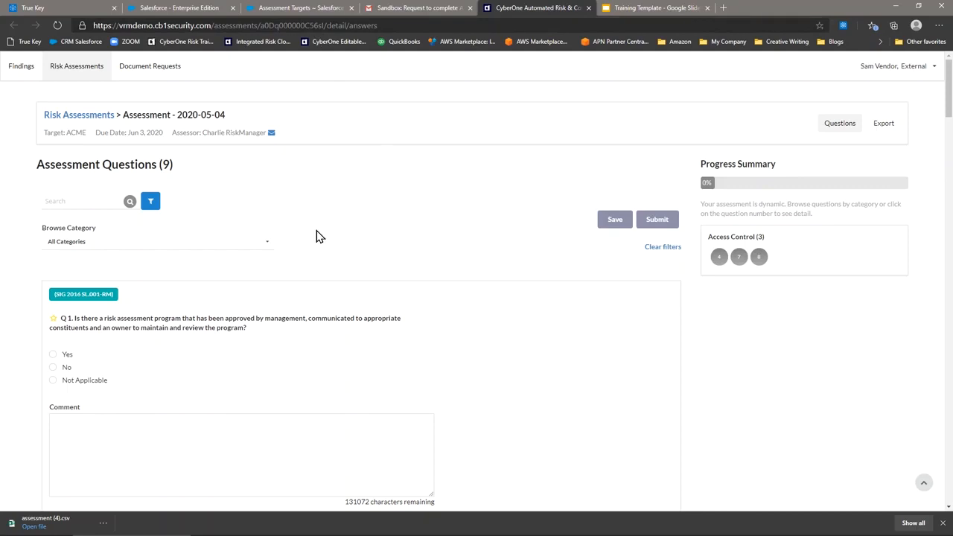
Switch to Salesforce, open the ACME record from the vendor list, and examine its vendor contacts.
click(298, 9)
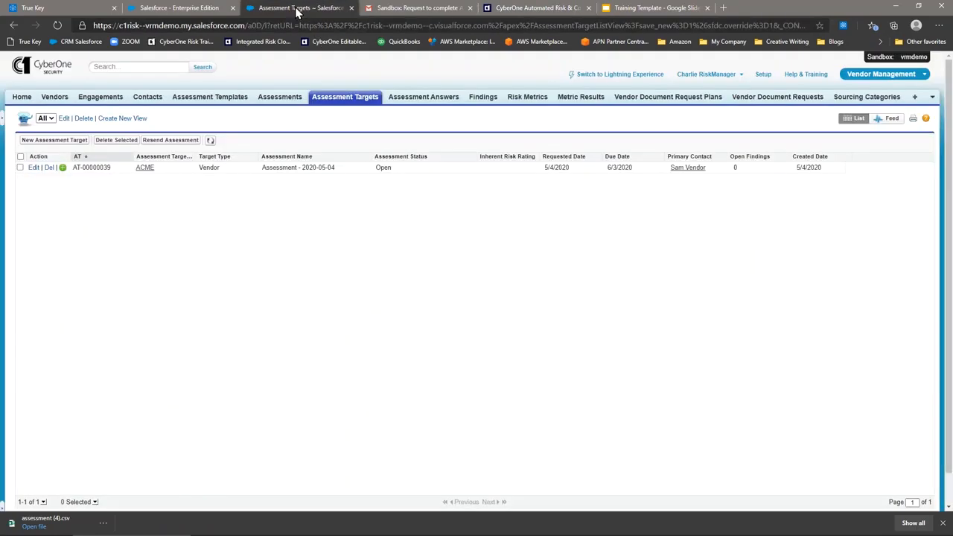
click(59, 100)
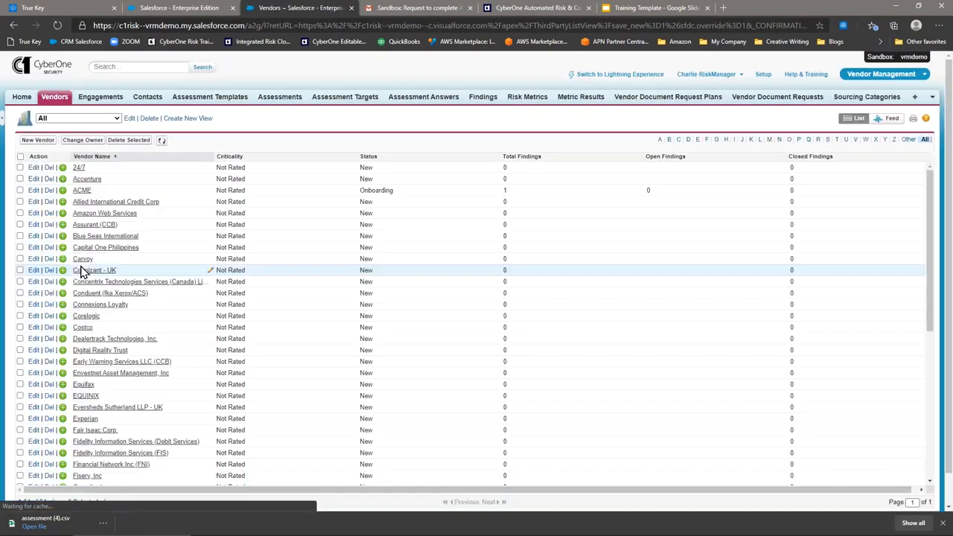
click(82, 192)
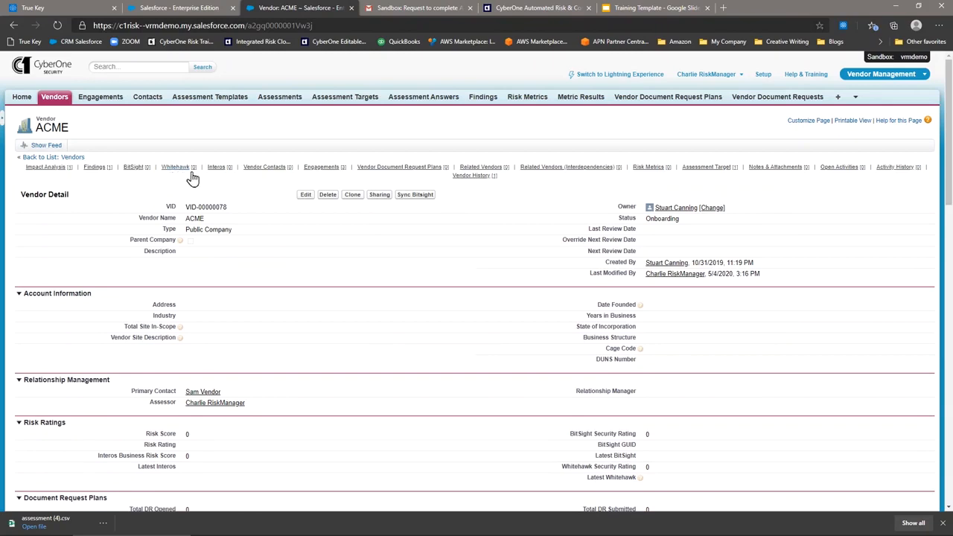
mouse_move(265, 173)
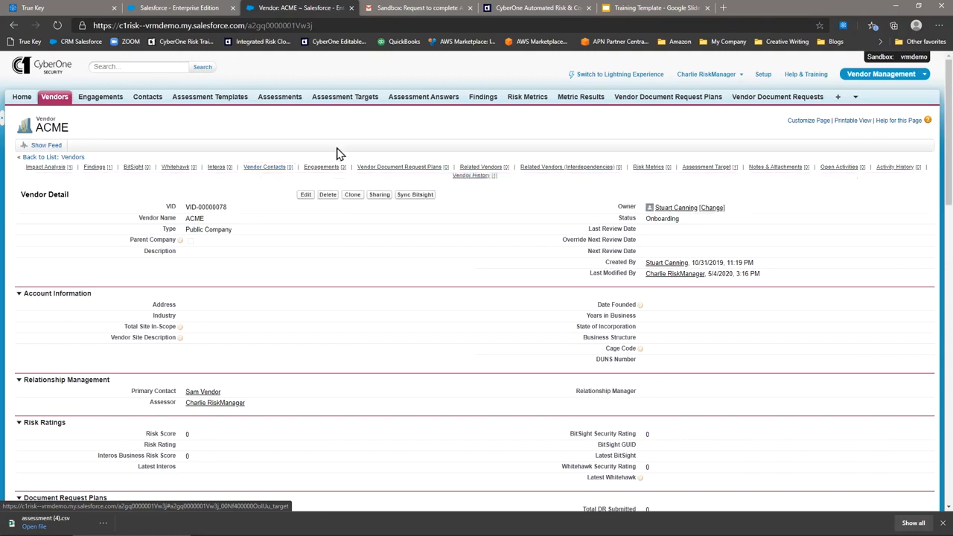
Compare the vendor questionnaire with the assessment template's sorted questions in Salesforce, and return to question 1 of the questionnaire.
click(539, 9)
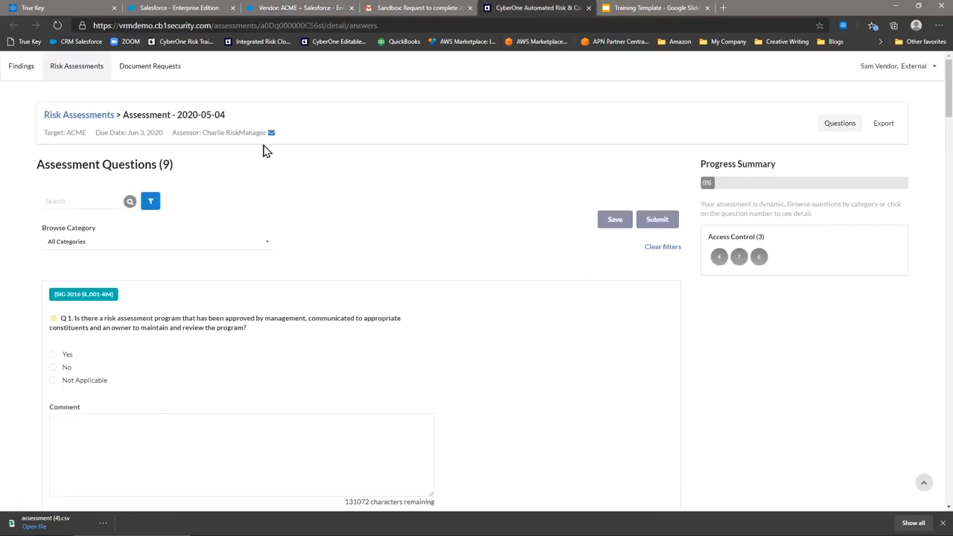
scroll(183, 224, down, 1)
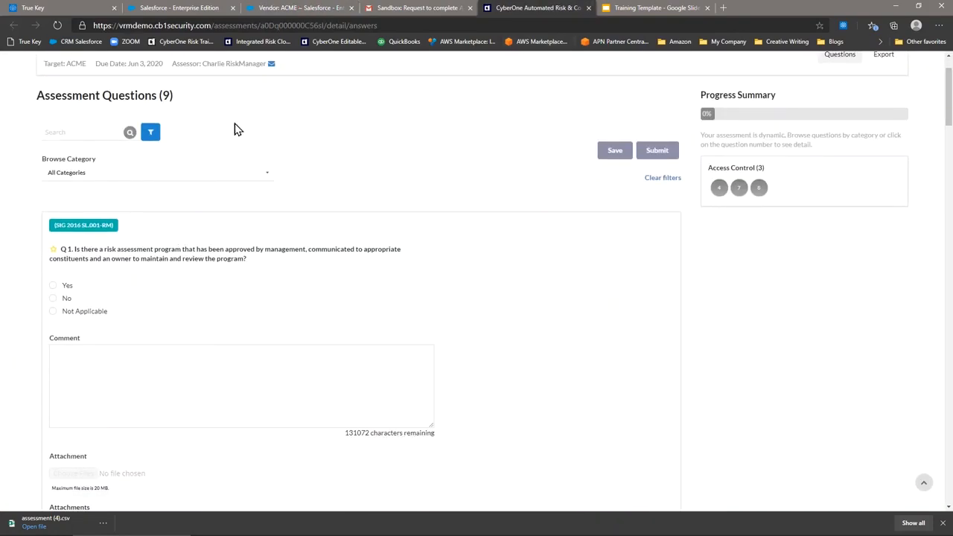
click(172, 11)
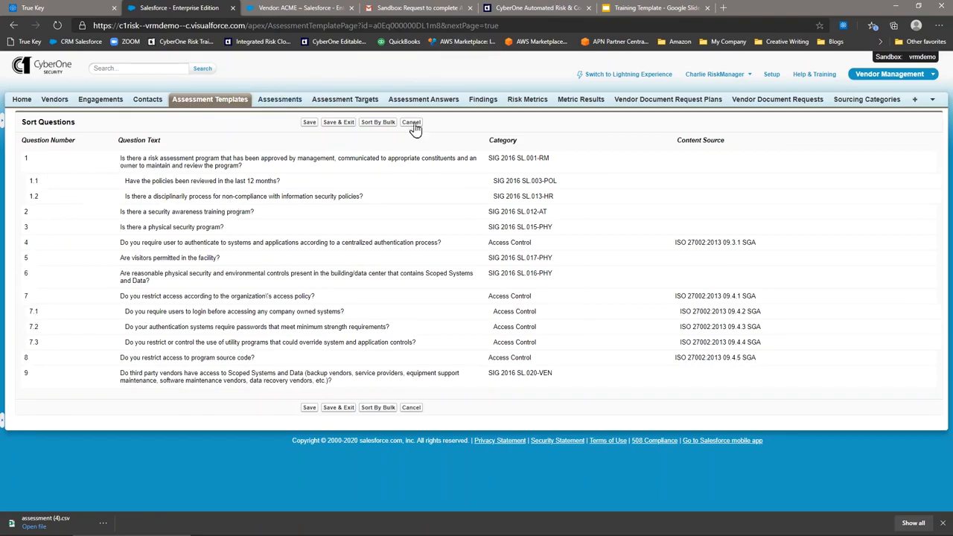
click(515, 9)
scroll(165, 200, down, 1)
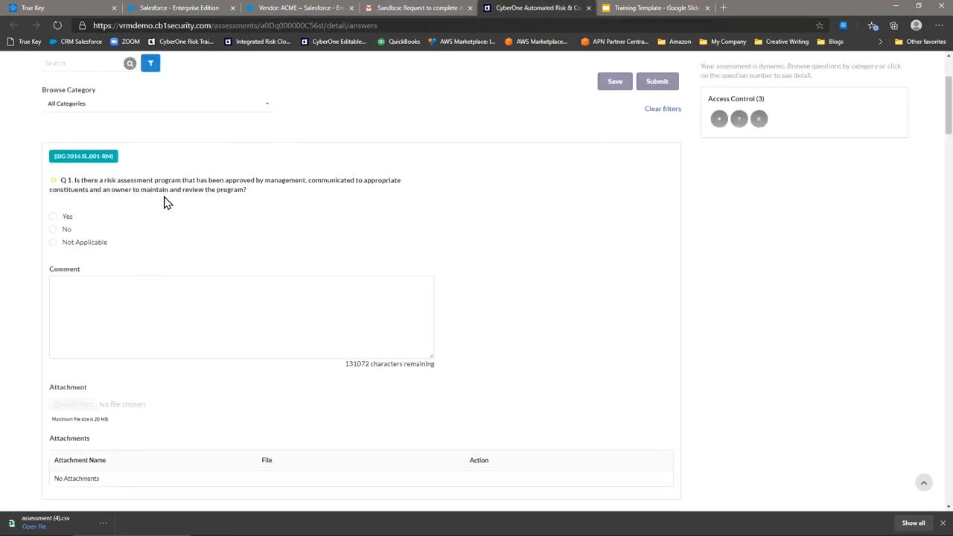
Answer Yes to question 1 about the risk assessment program, and review its follow-up questions.
click(54, 217)
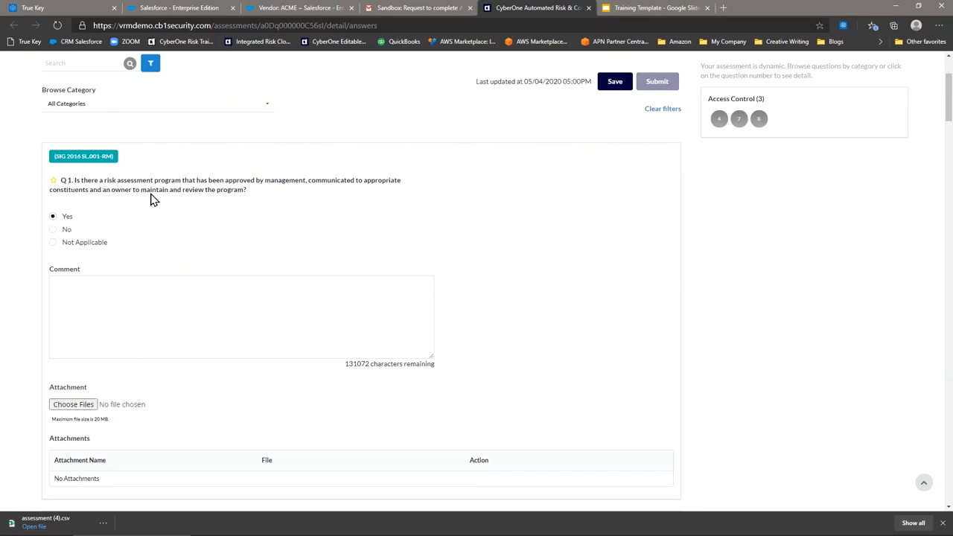
scroll(151, 200, down, 3)
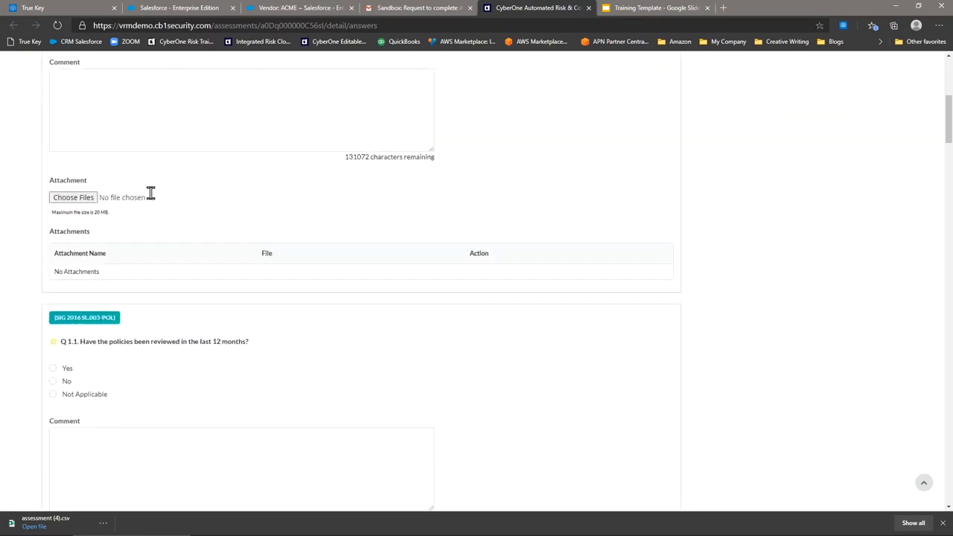
scroll(69, 350, down, 4)
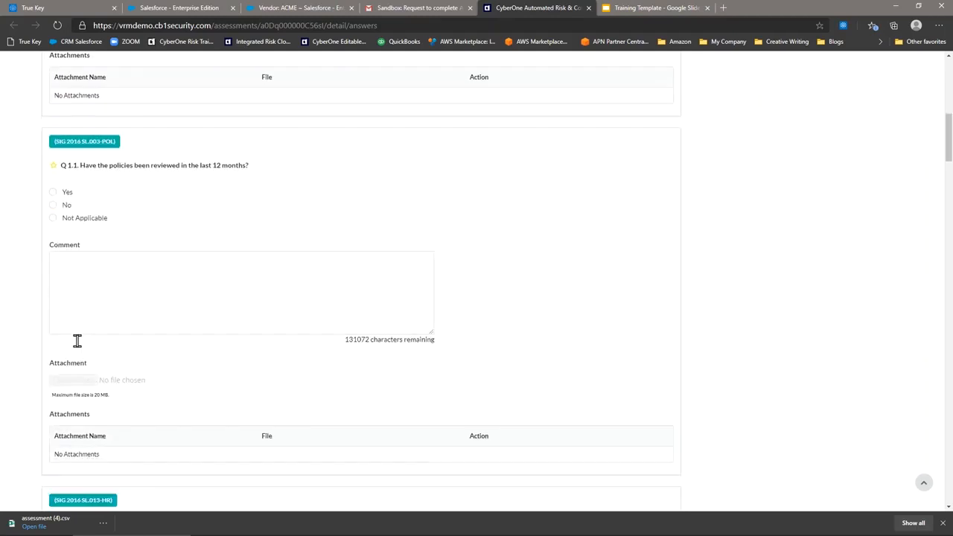
scroll(152, 290, up, 6)
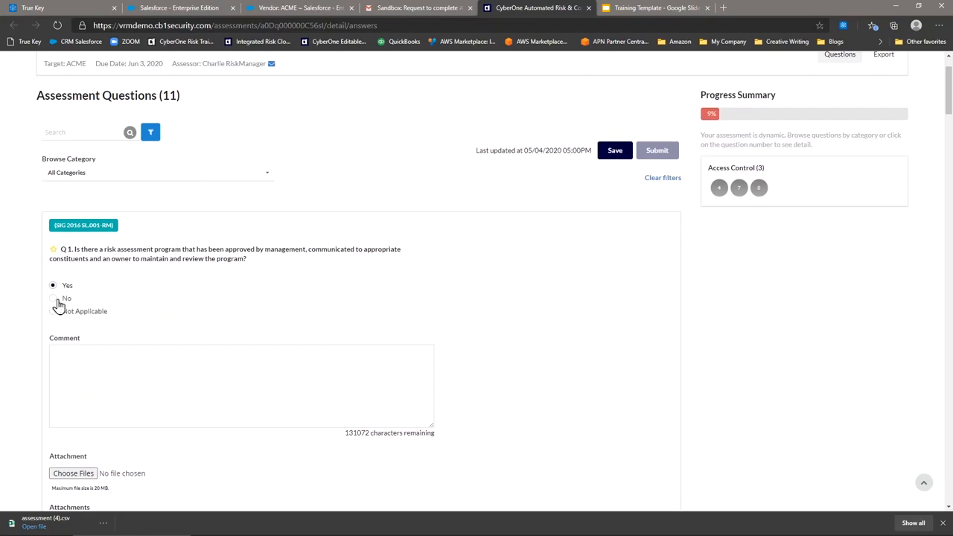
Try the No and Not Applicable answers on question 1, and check which questions follow it.
click(53, 299)
click(53, 313)
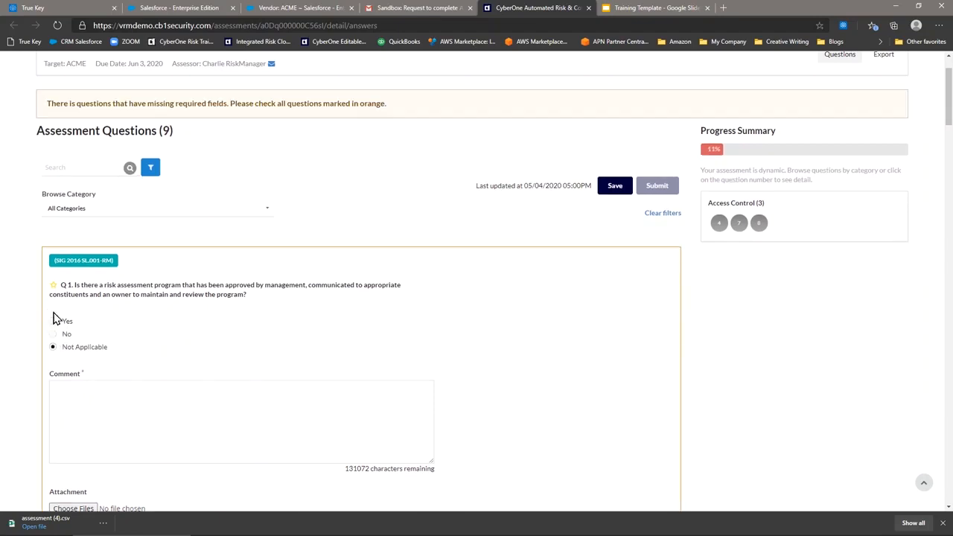
scroll(155, 306, down, 3)
scroll(157, 301, down, 5)
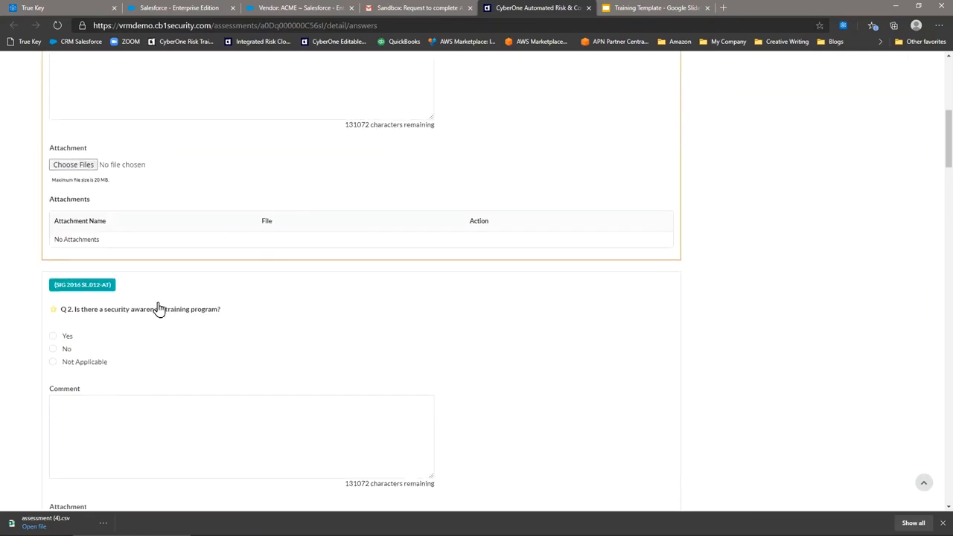
scroll(158, 301, down, 4)
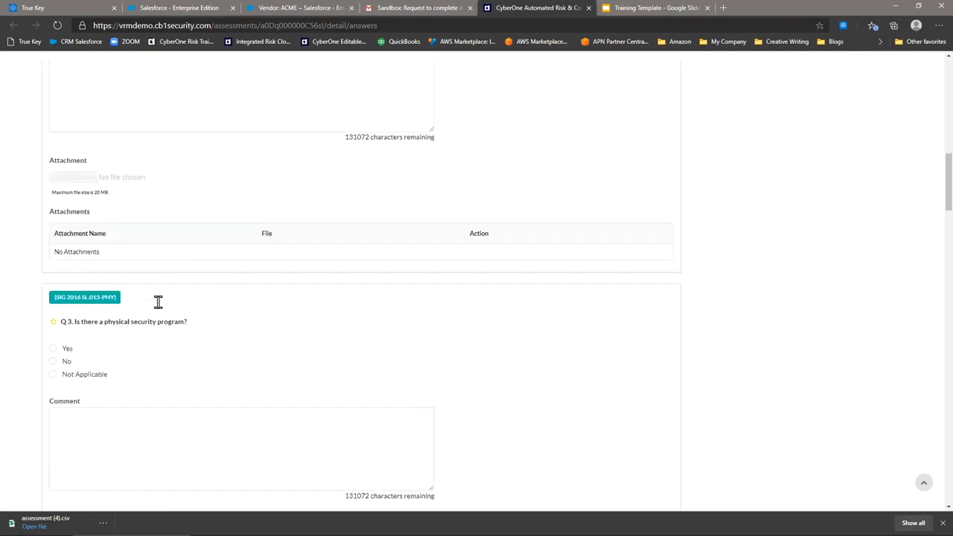
scroll(158, 302, up, 7)
scroll(158, 296, up, 3)
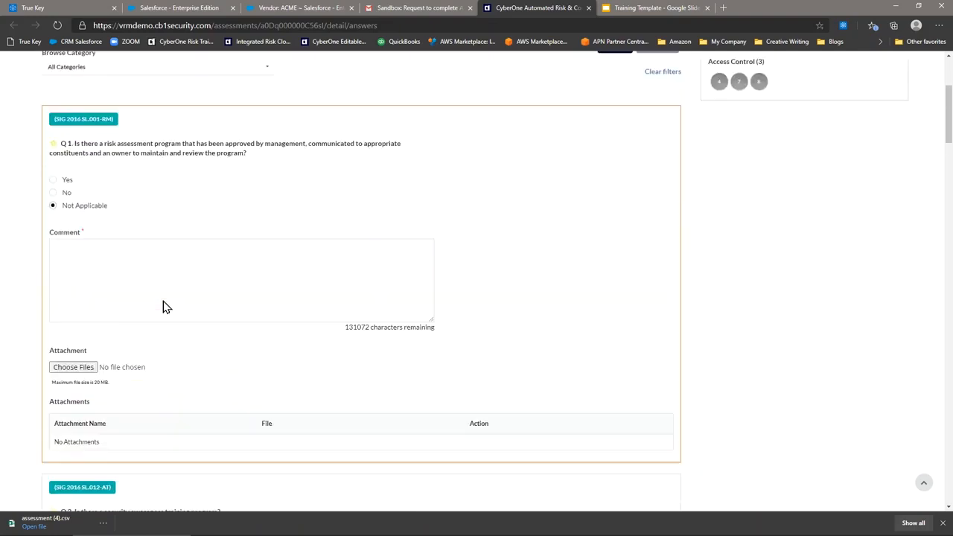
Answer Yes to question 1 and No to its follow-up questions 1.1 and 1.2.
click(54, 185)
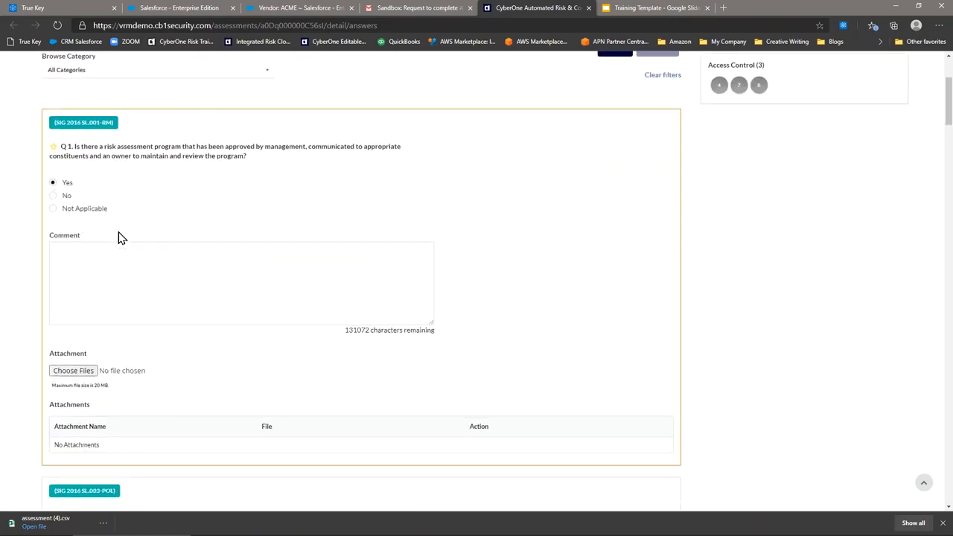
scroll(120, 239, down, 4)
click(53, 281)
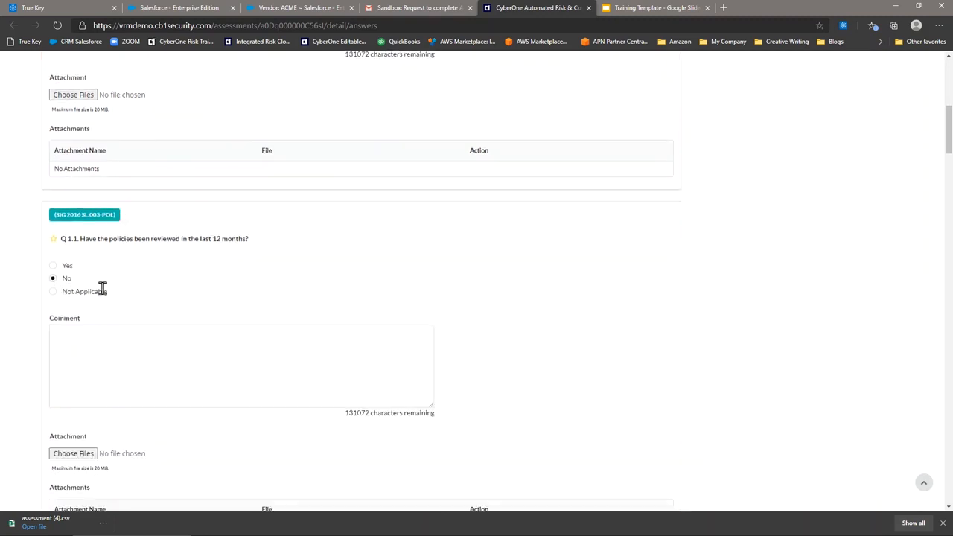
scroll(100, 287, down, 3)
click(53, 431)
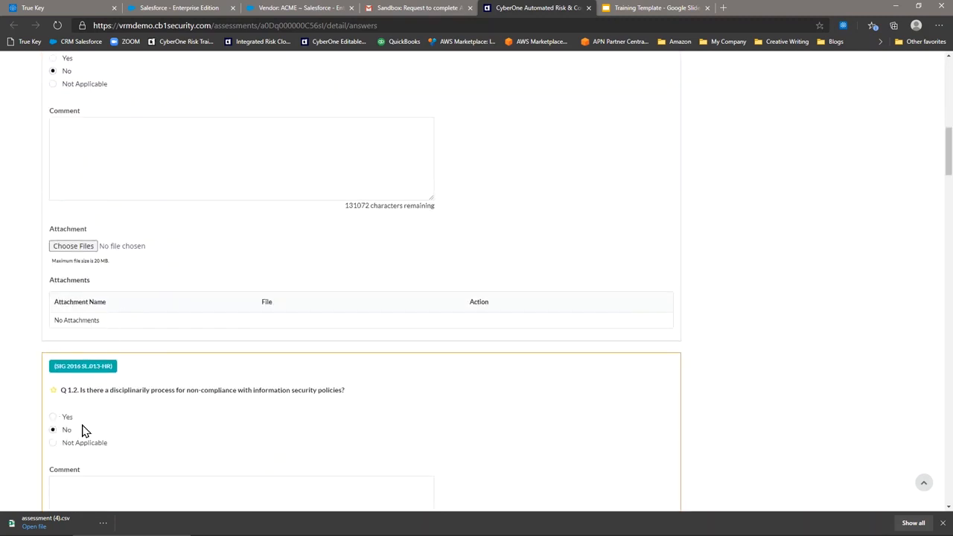
Comment on question 1.1 with "Waiting for management to come back with verification of review.".
scroll(168, 314, up, 1)
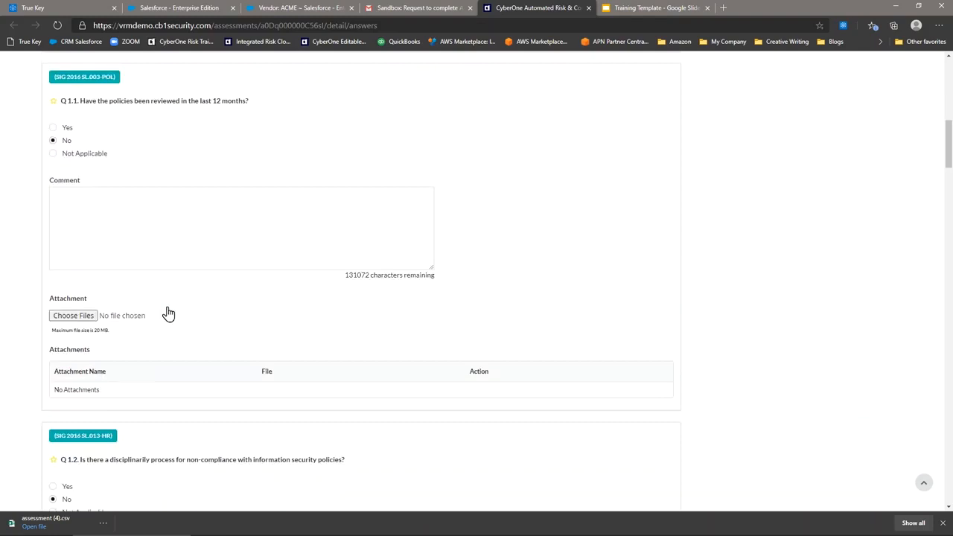
click(81, 201)
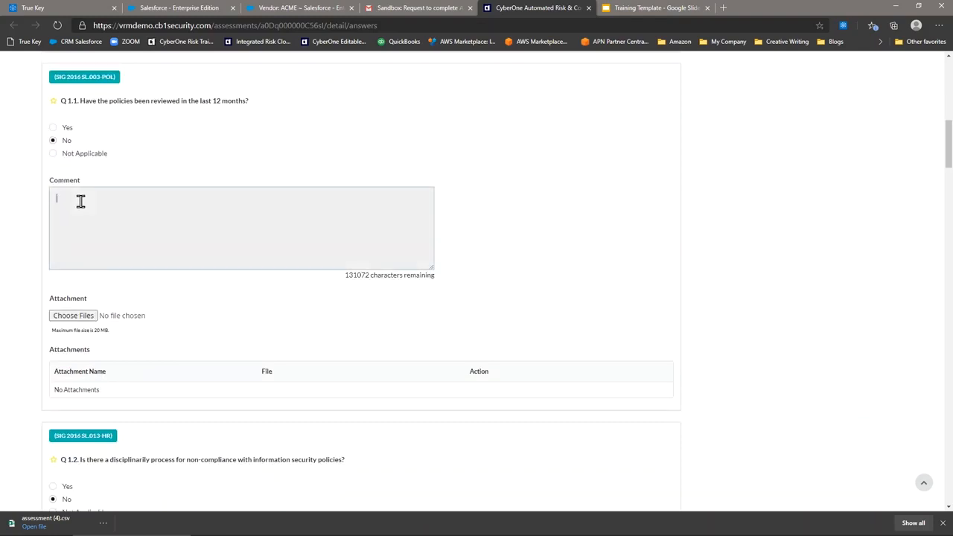
text(W)
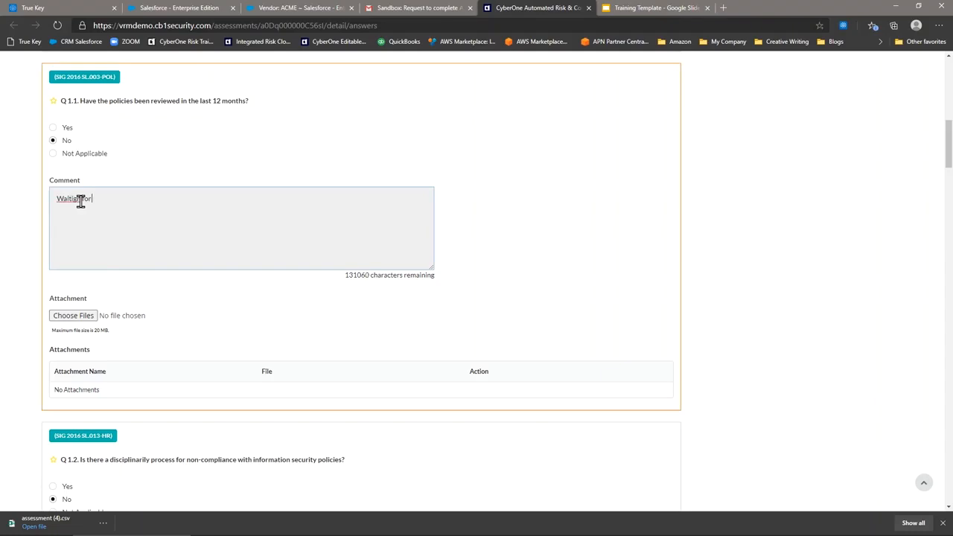
text(aiting for)
text(veri)
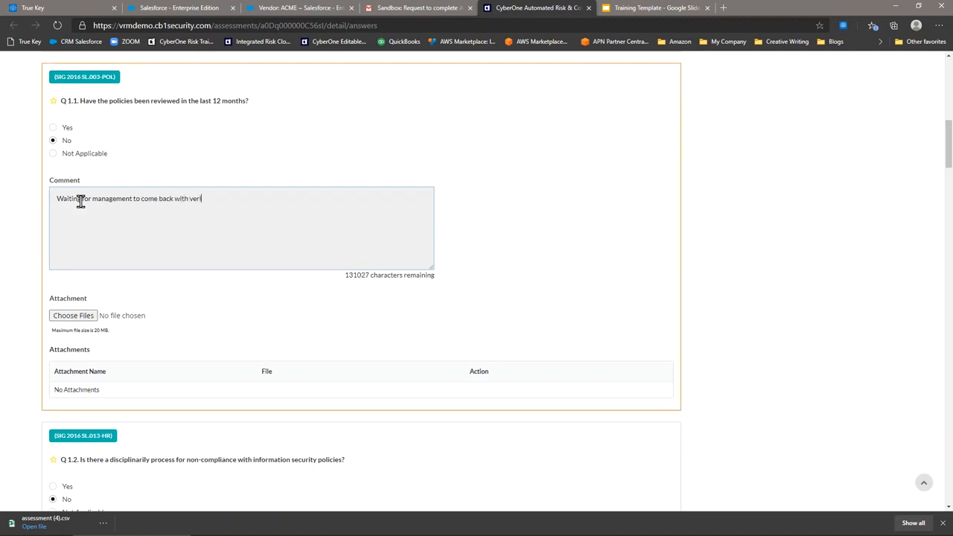
text(fication of review)
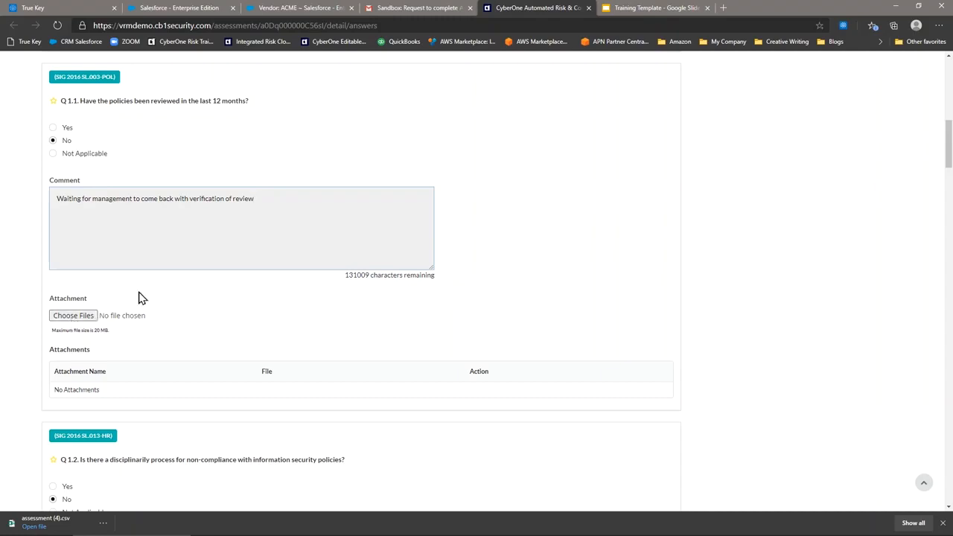
text(.)
Answer Yes to question 2 about the security awareness training program.
scroll(246, 292, down, 5)
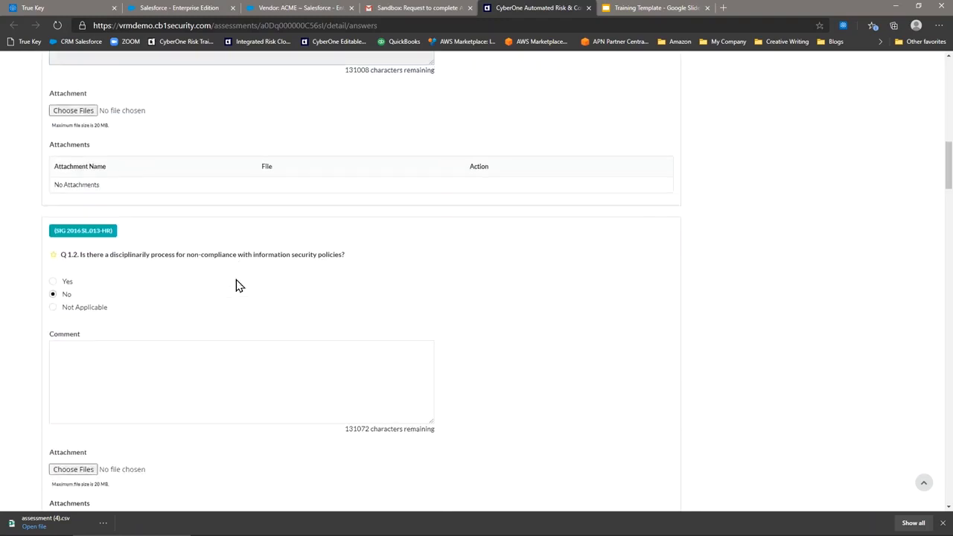
scroll(232, 280, down, 1)
scroll(234, 278, up, 2)
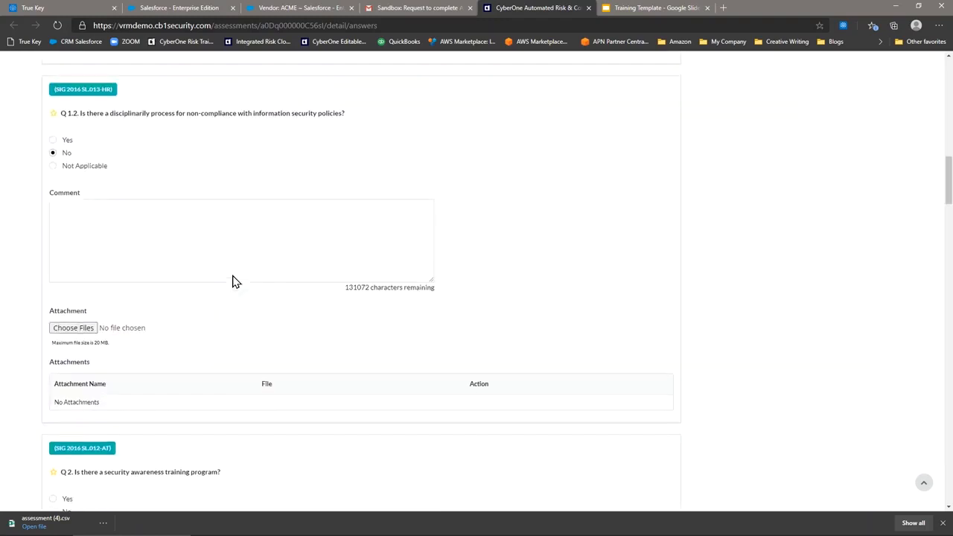
scroll(233, 276, down, 3)
click(53, 293)
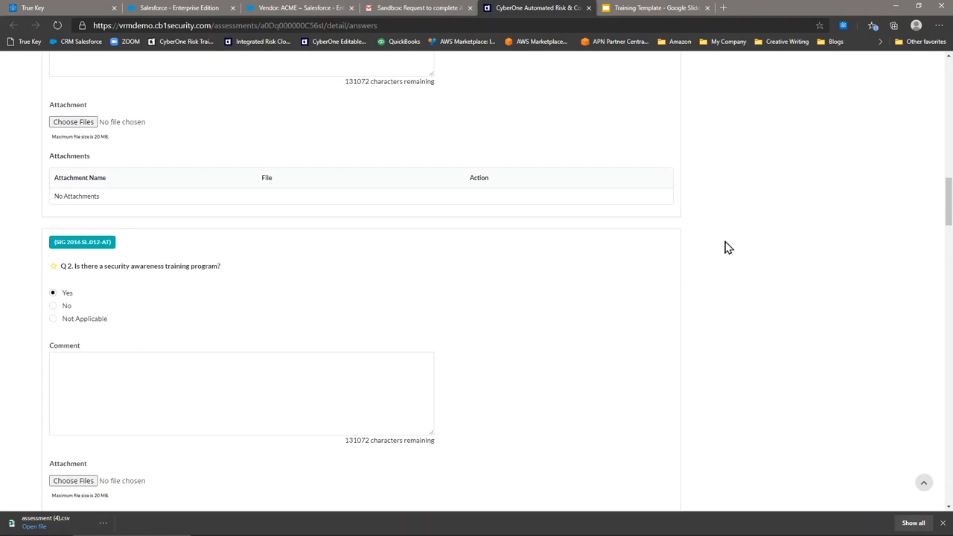
Answer No to question 3 about the physical security program and save the assessment's progress.
scroll(741, 247, up, 5)
scroll(745, 239, up, 10)
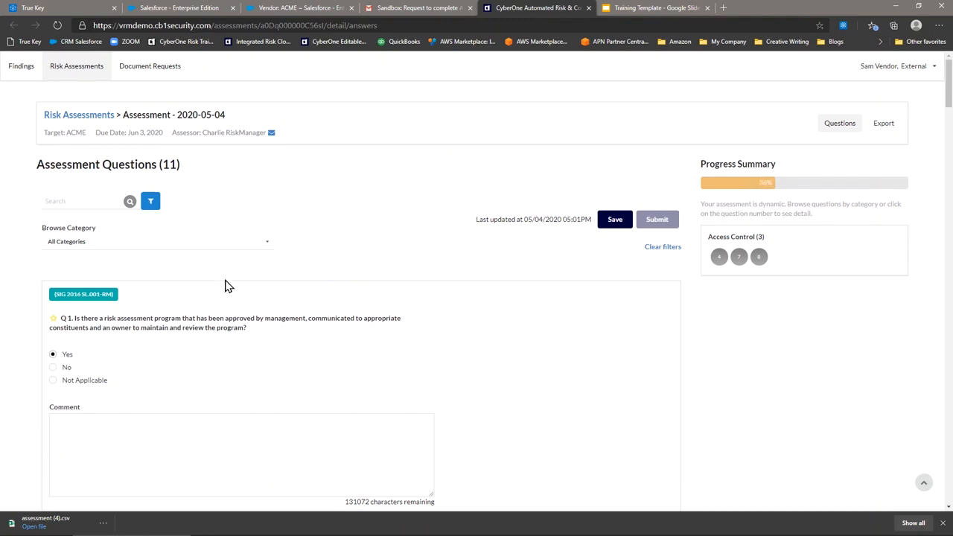
scroll(170, 295, down, 15)
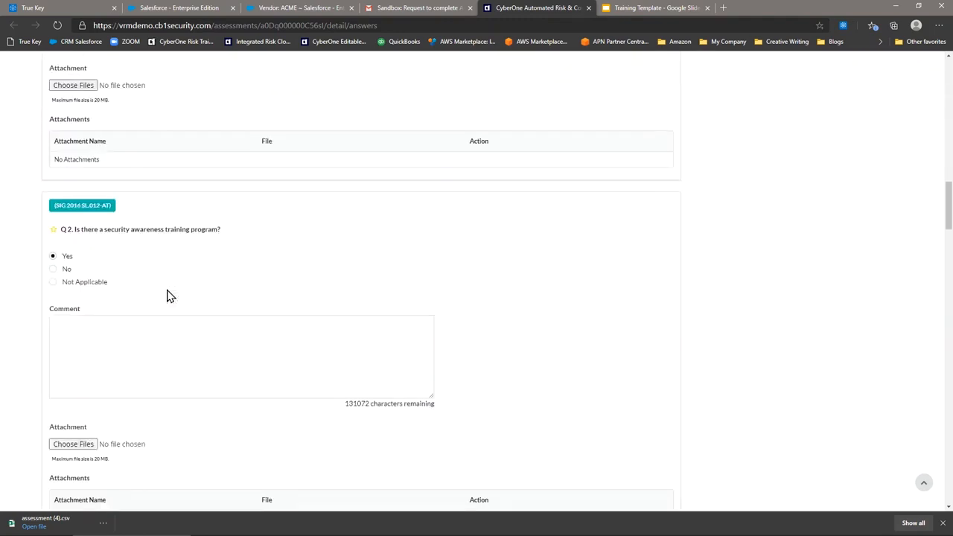
scroll(169, 295, down, 5)
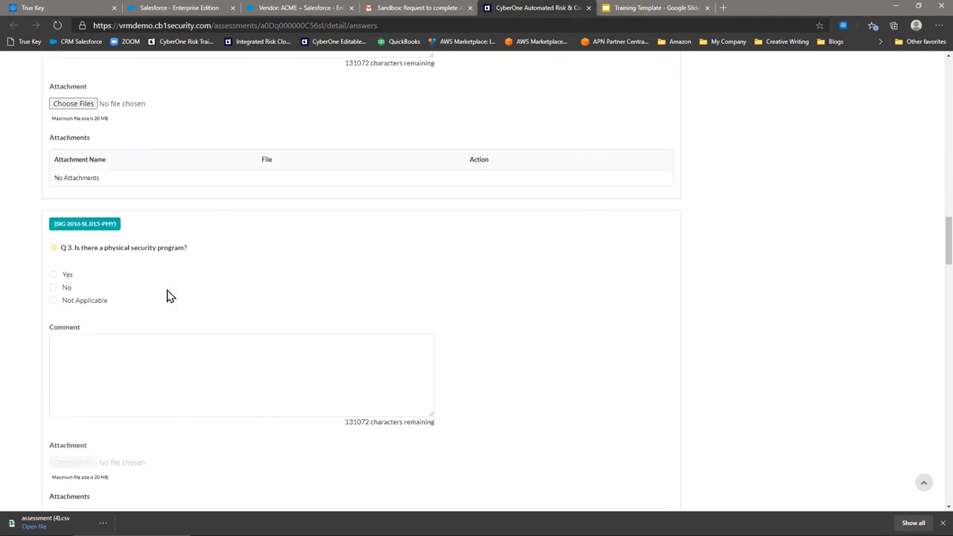
click(53, 284)
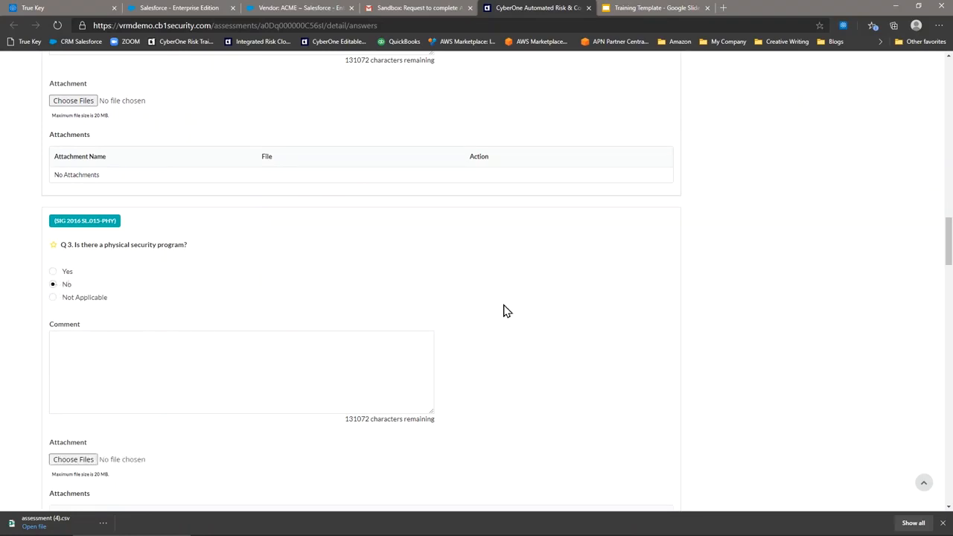
drag(949, 251, 950, 97)
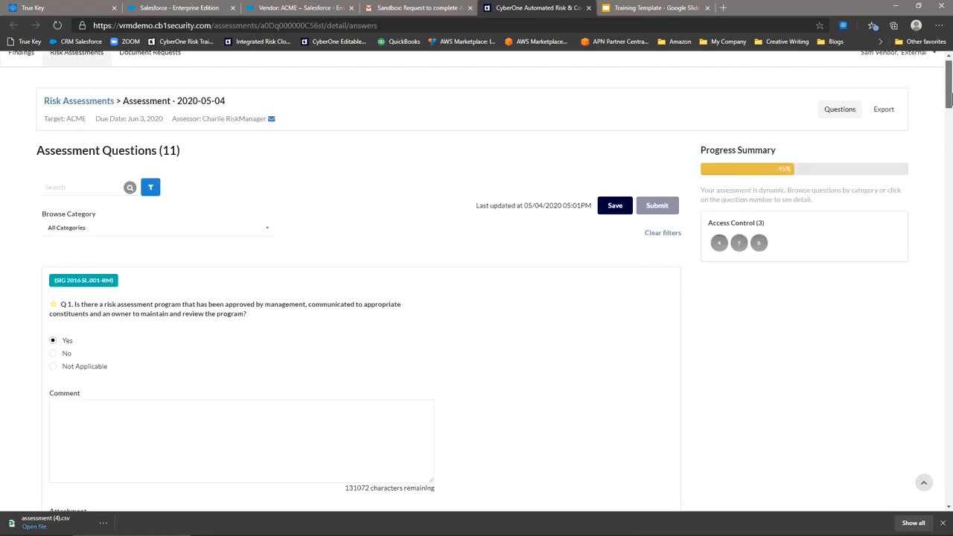
click(607, 208)
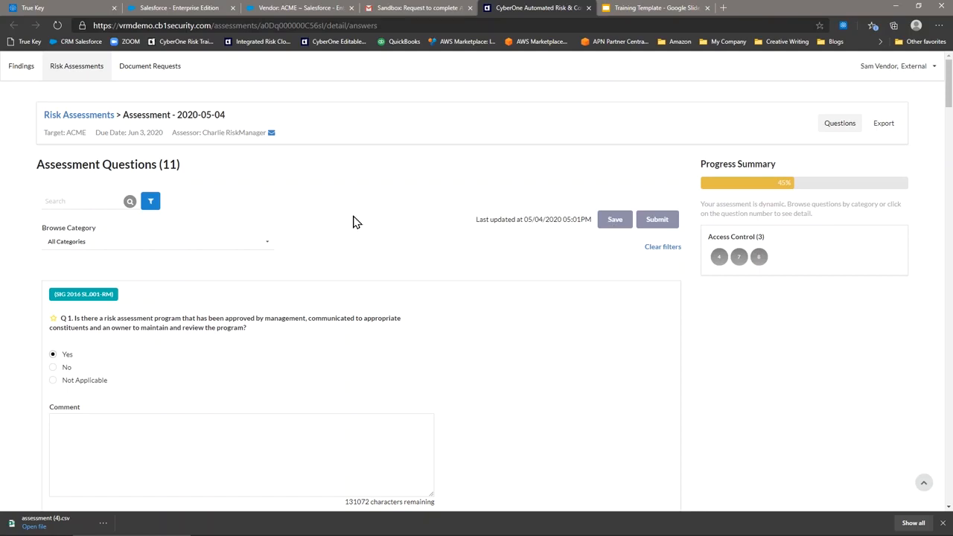
Answer Yes to question 4 about centralized authentication and No to question 5 about visitors in the facility.
scroll(354, 223, down, 6)
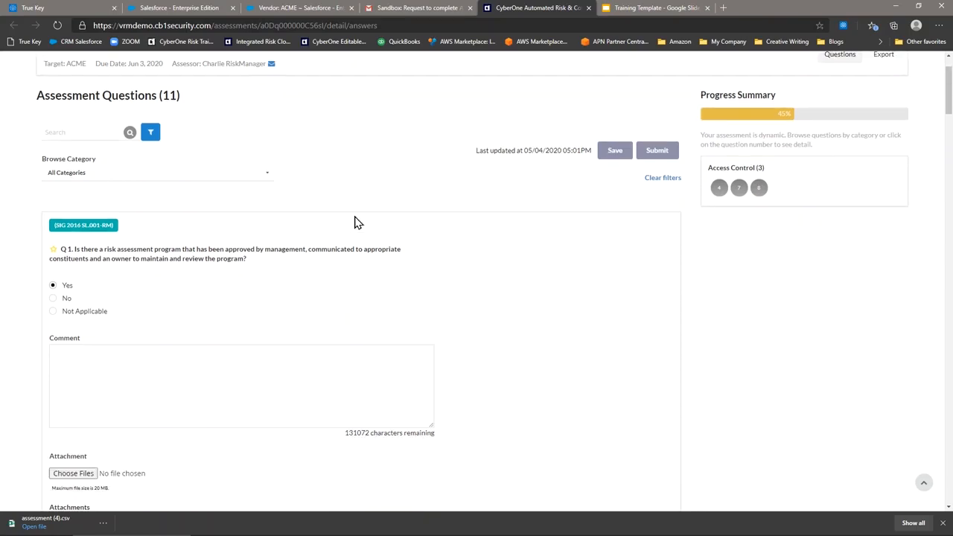
scroll(332, 225, down, 7)
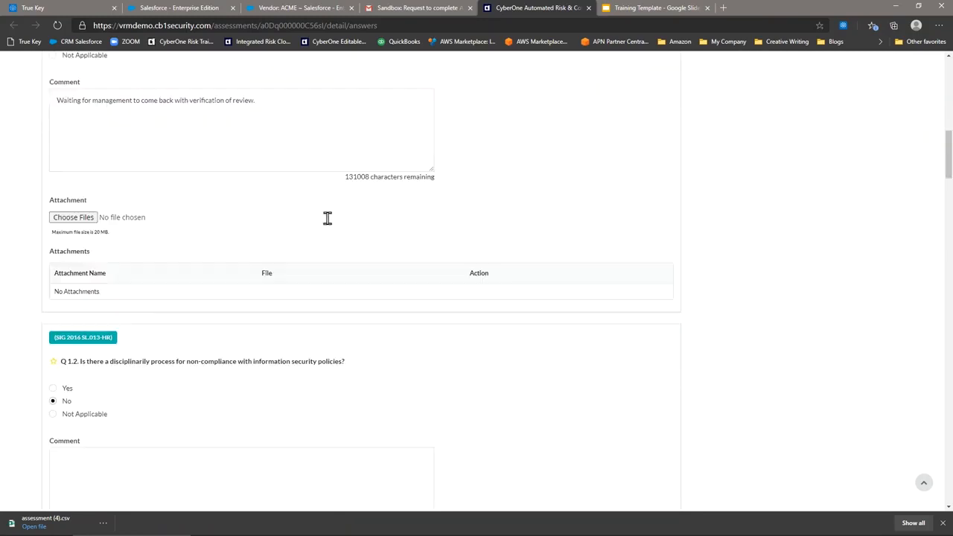
scroll(331, 225, down, 5)
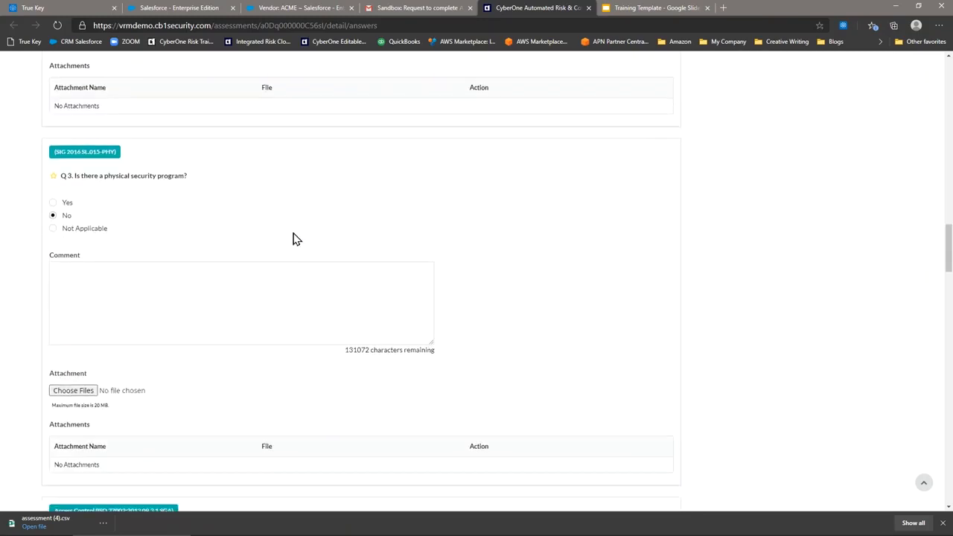
scroll(187, 289, down, 1)
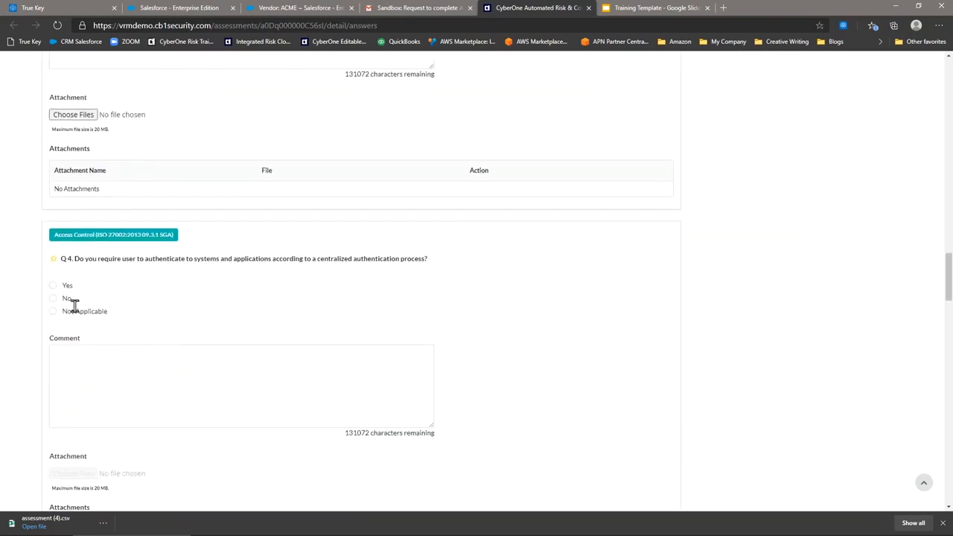
click(53, 287)
scroll(163, 320, down, 4)
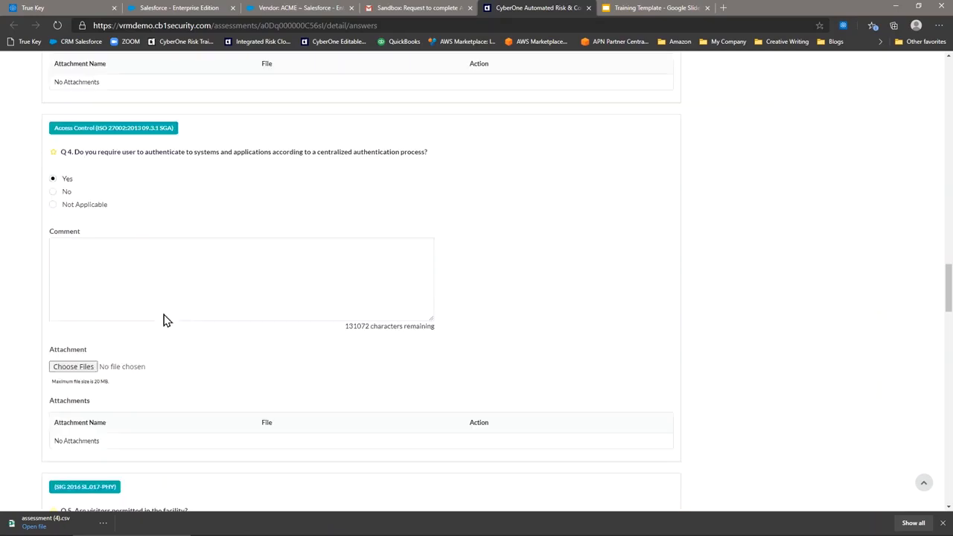
click(53, 385)
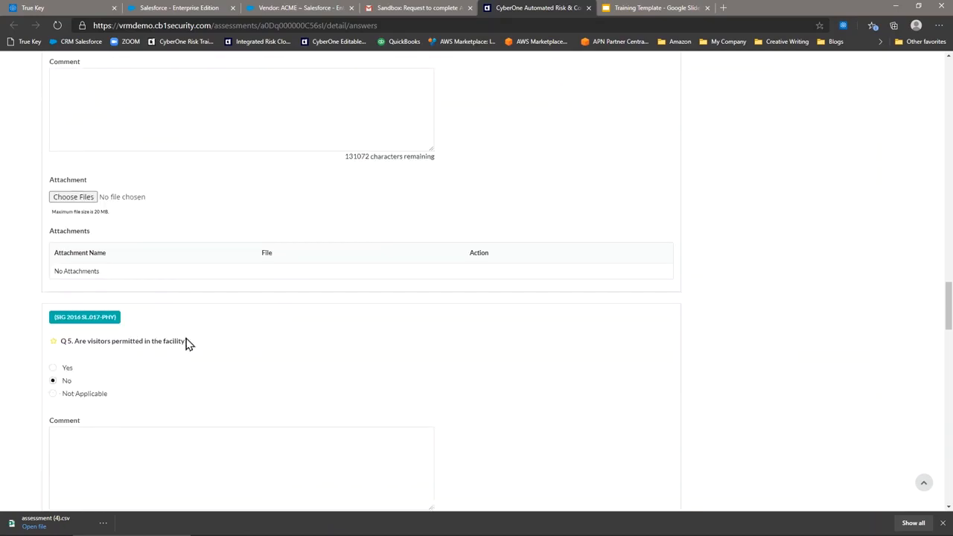
Answer No to question 6 about physical and environmental controls and No to question 7 about restricting access by policy.
scroll(179, 328, down, 5)
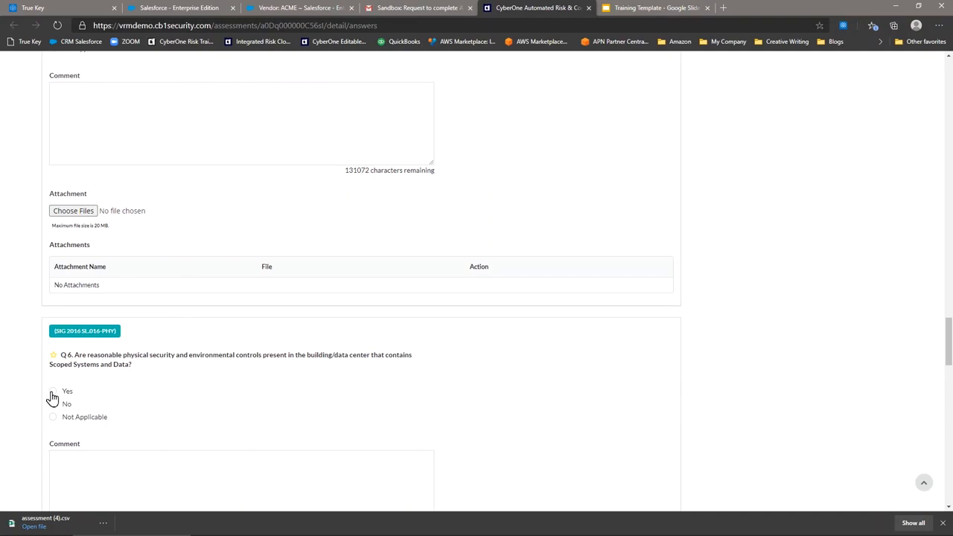
click(53, 404)
scroll(112, 372, down, 2)
scroll(112, 368, down, 3)
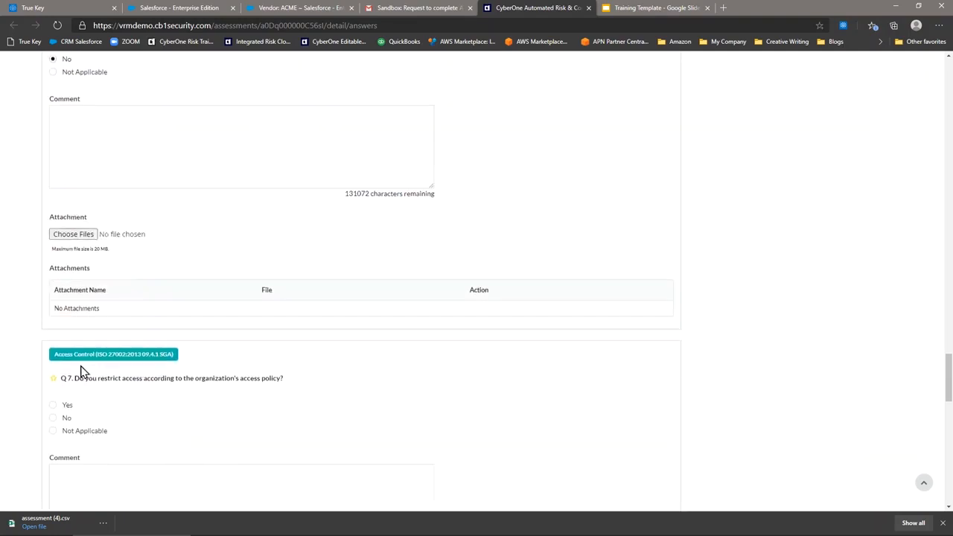
click(54, 415)
Answer No to question 8 about restricting source code access and Yes to question 9 about third-party vendor access.
scroll(167, 383, down, 1)
scroll(166, 384, down, 3)
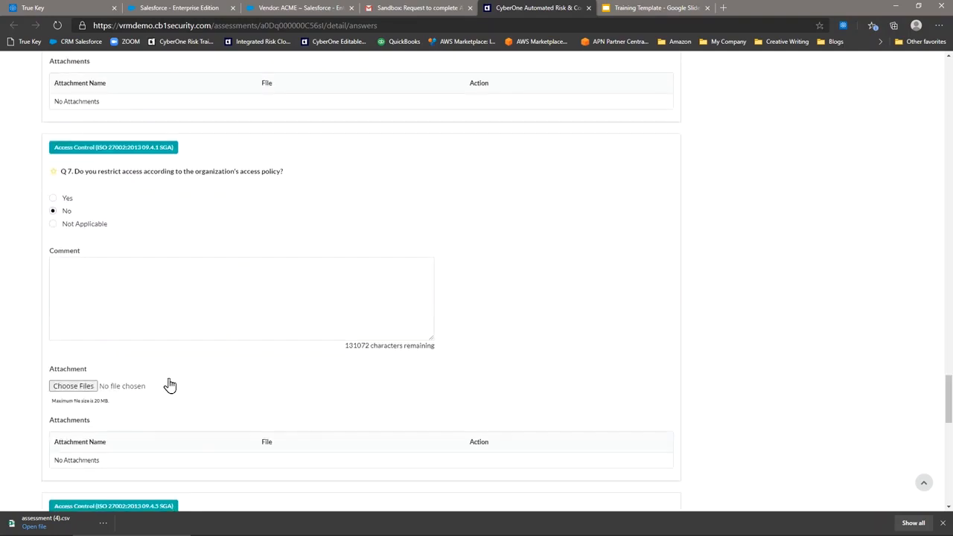
click(53, 432)
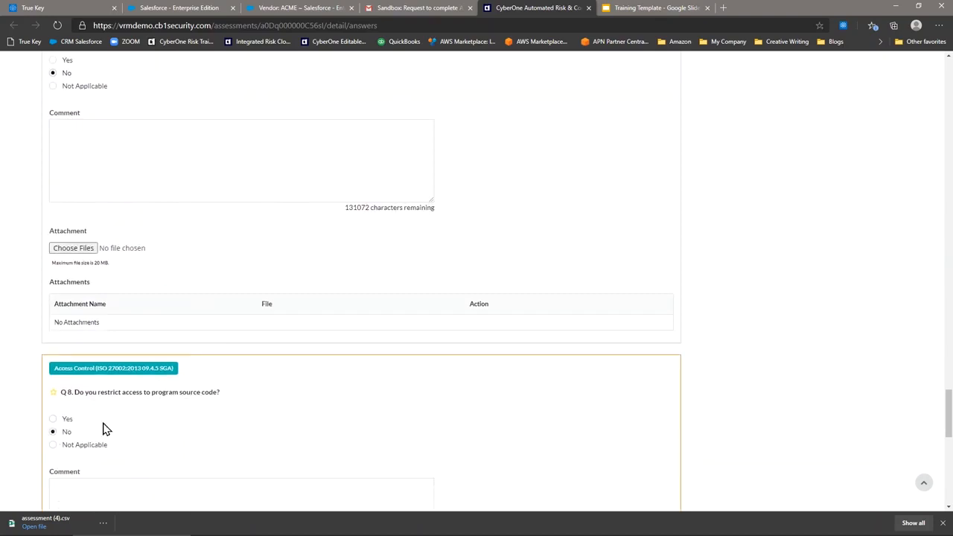
scroll(126, 409, down, 5)
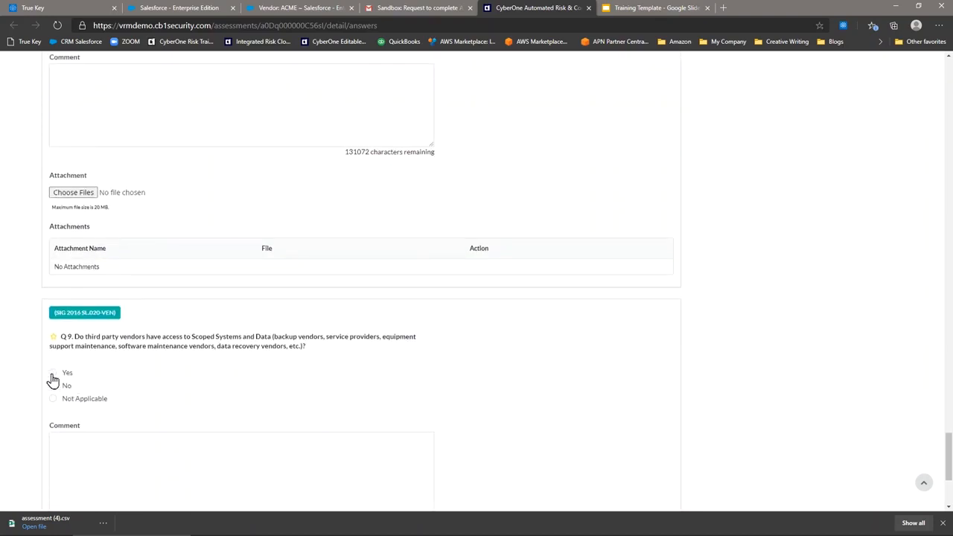
click(53, 372)
scroll(94, 380, down, 3)
scroll(120, 387, up, 1)
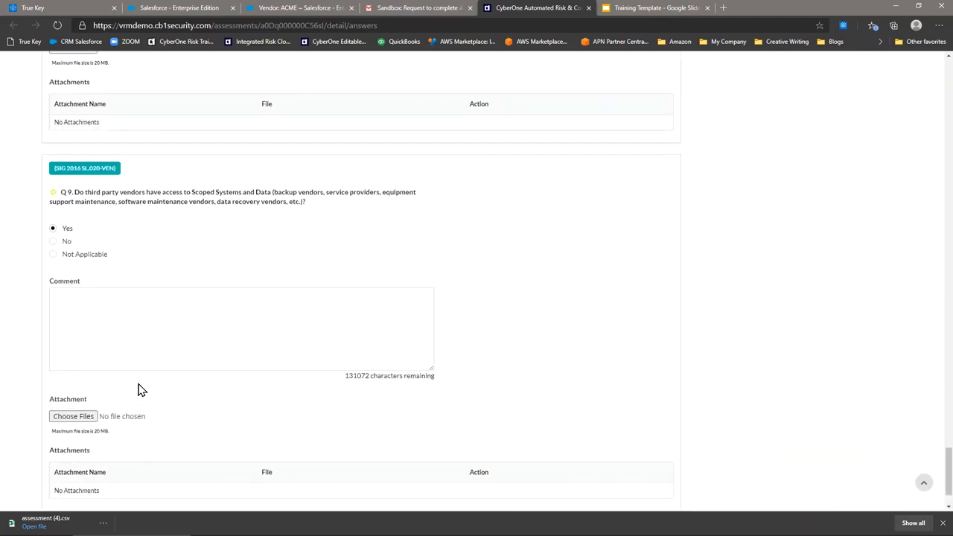
Submit the completed assessment, acknowledging in the response attestation that the responses and documents are accurate and true.
drag(950, 470, 950, 64)
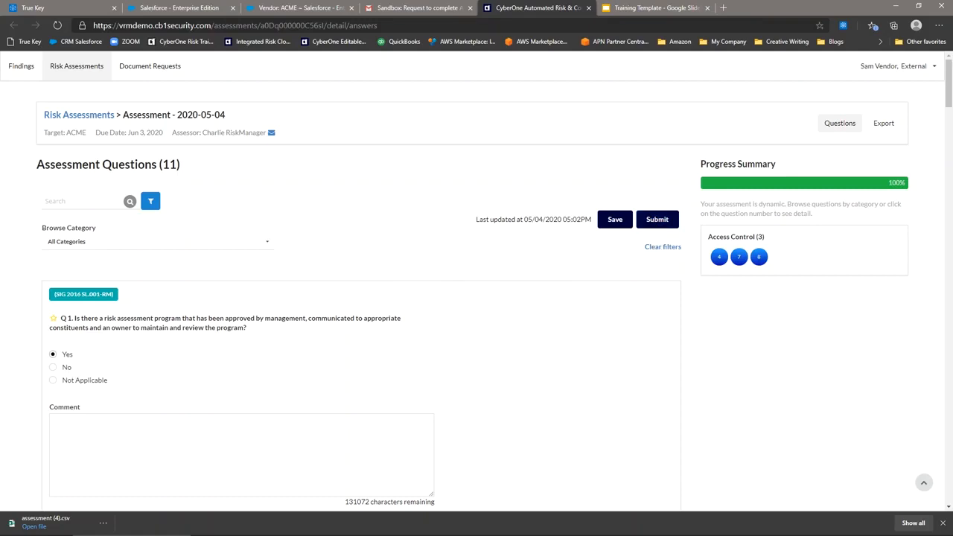
click(649, 221)
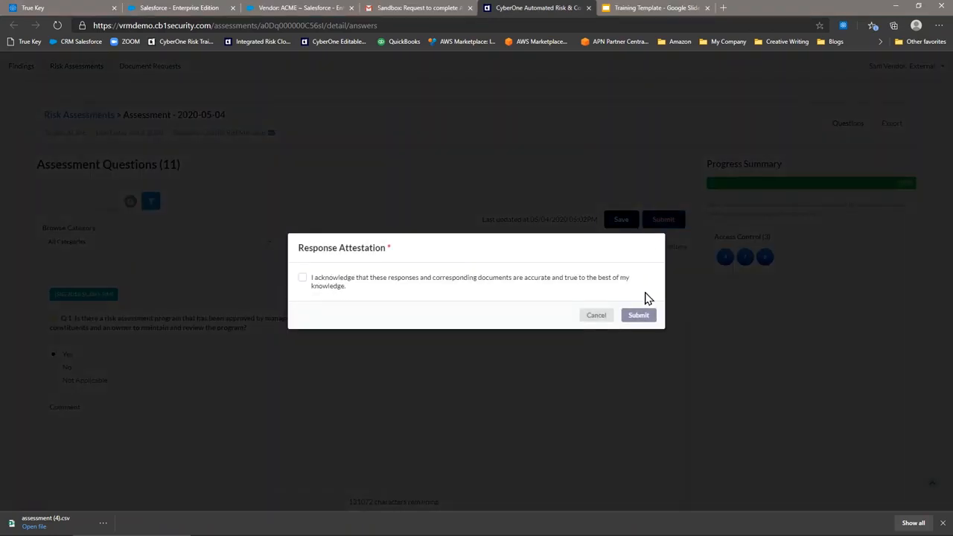
click(303, 280)
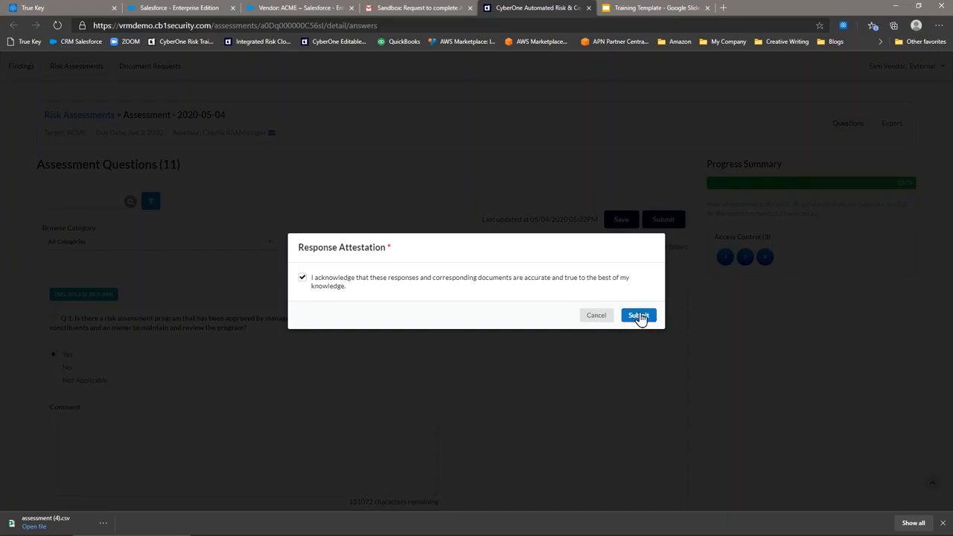
click(639, 316)
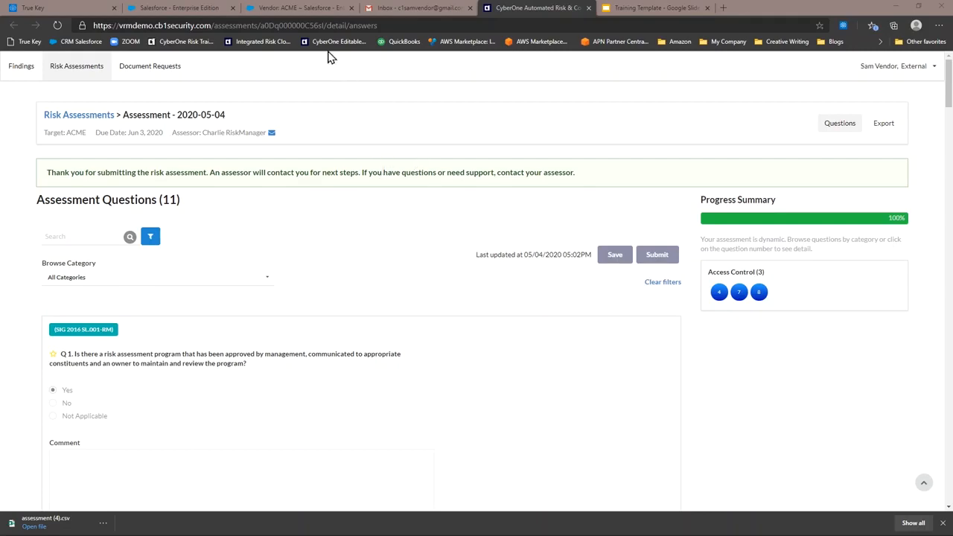
Switch to the ACME vendor record in Salesforce, reload it and check the assessment target's status.
click(286, 8)
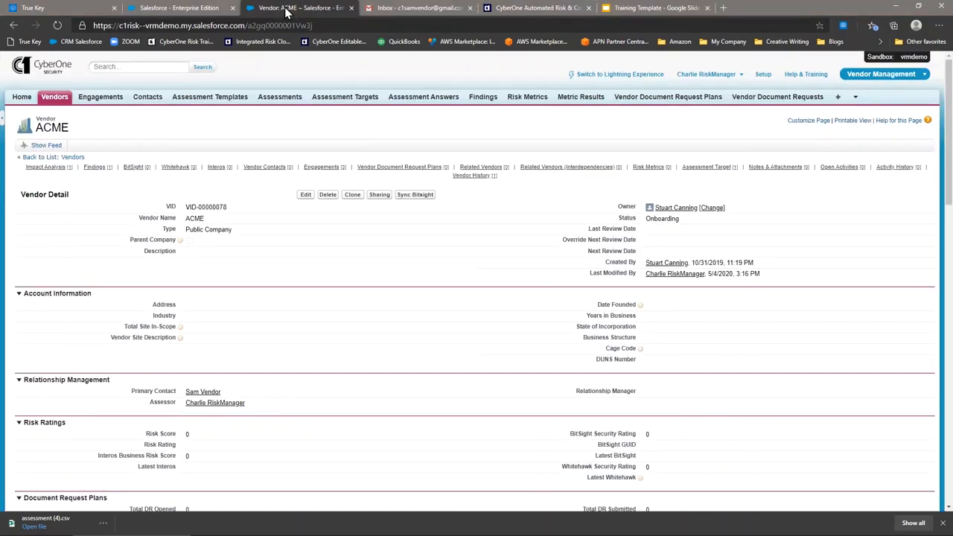
click(325, 25)
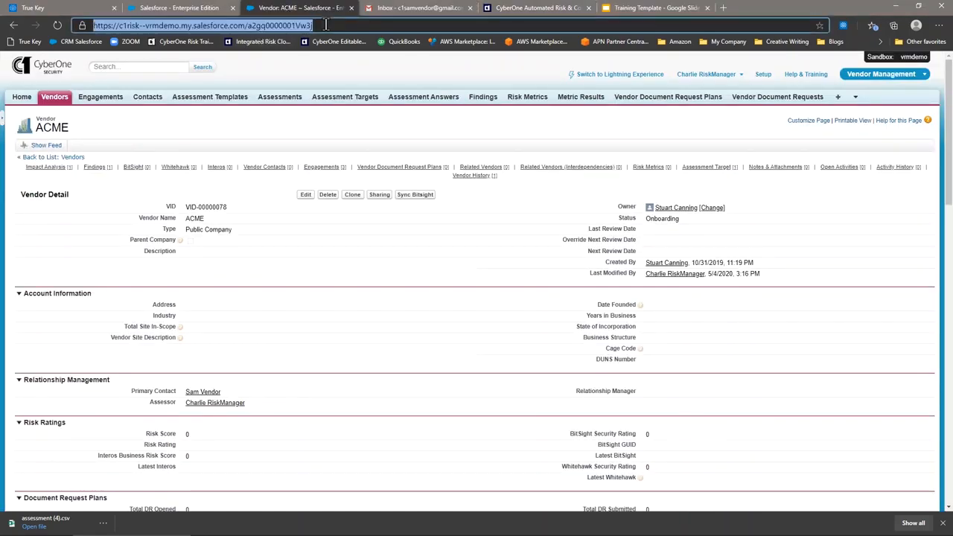
key(Return)
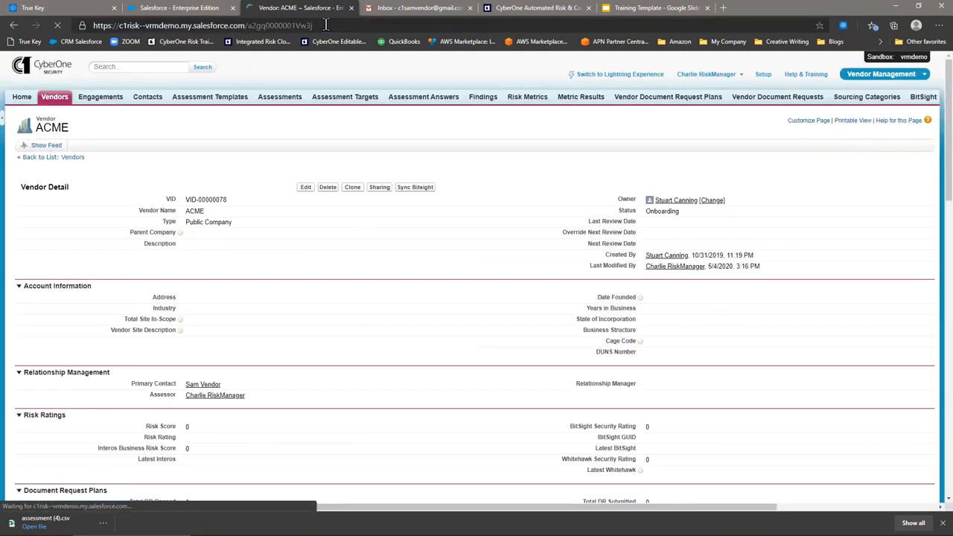
mouse_move(719, 172)
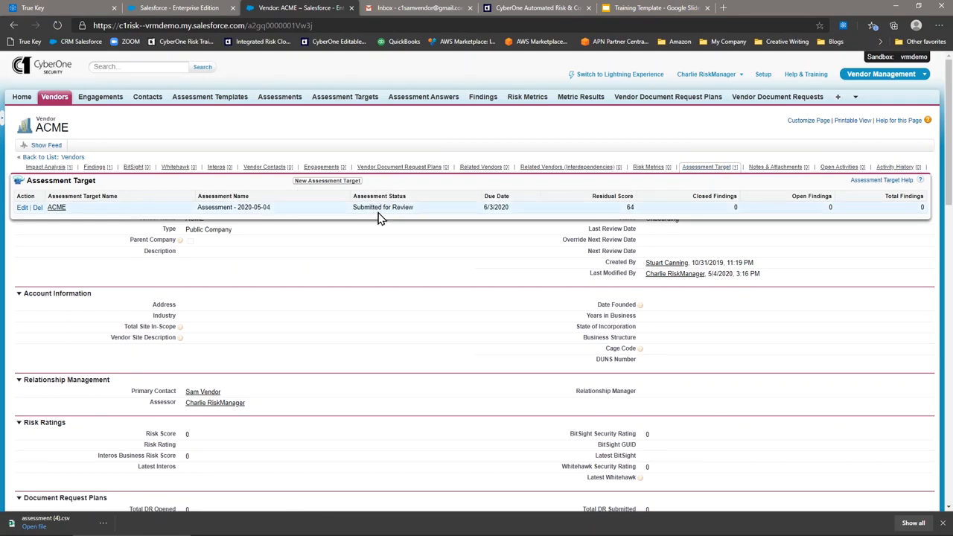
Open the list of all assessment targets.
click(332, 100)
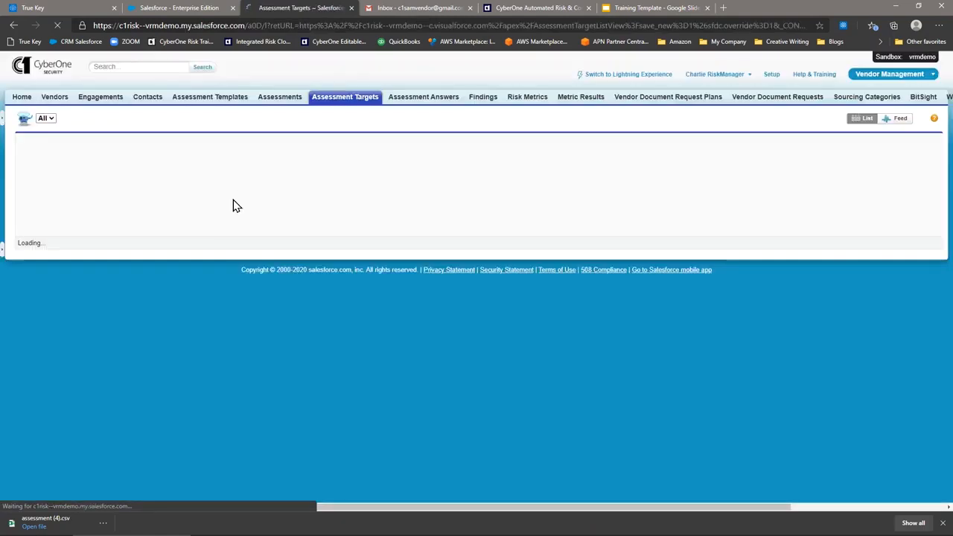